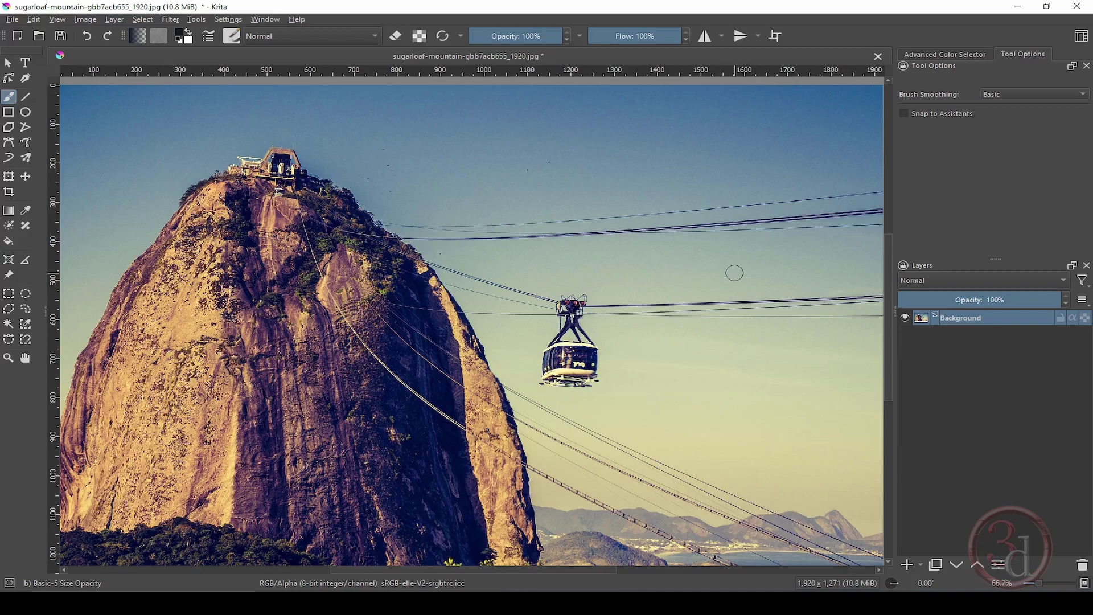
Step: Pan the Sugarloaf photo around the canvas to recentre it in the window
{"action": "left_click_drag", "start_coordinate": [668, 325], "coordinate": [517, 314]}
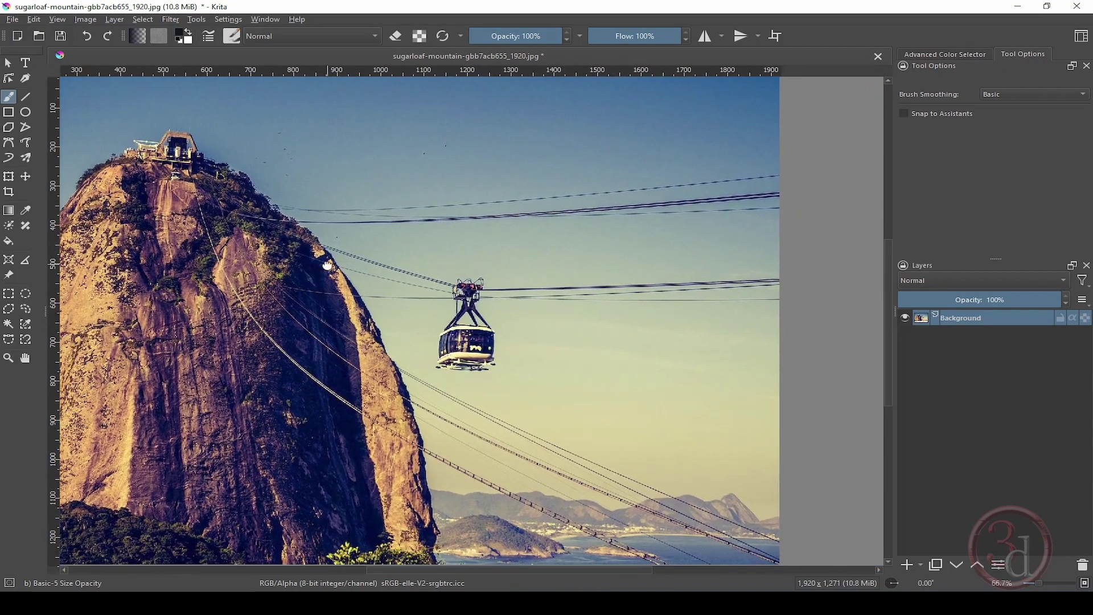
{"action": "left_click_drag", "start_coordinate": [326, 264], "coordinate": [546, 265]}
{"action": "left_click_drag", "start_coordinate": [643, 205], "coordinate": [568, 279]}
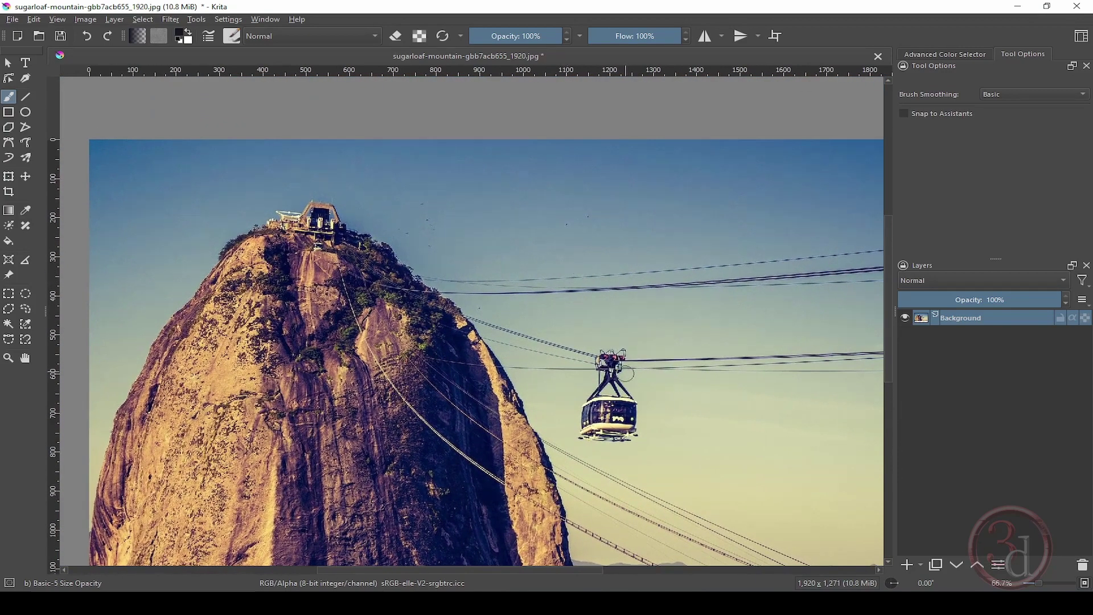
{"action": "left_click_drag", "start_coordinate": [608, 375], "coordinate": [538, 300]}
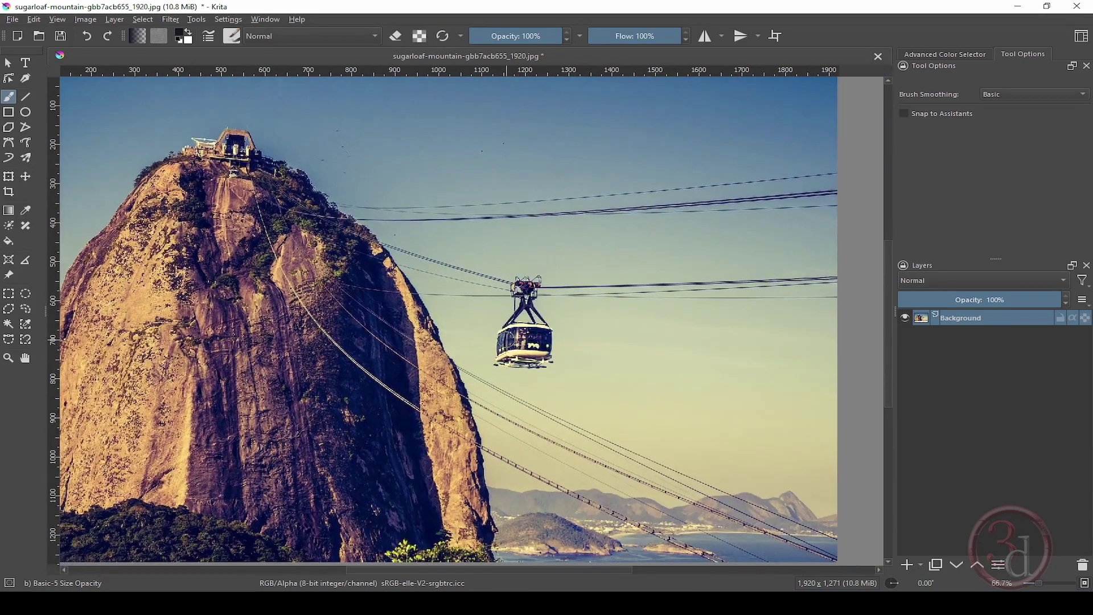
{"action": "left_click_drag", "start_coordinate": [507, 342], "coordinate": [564, 354]}
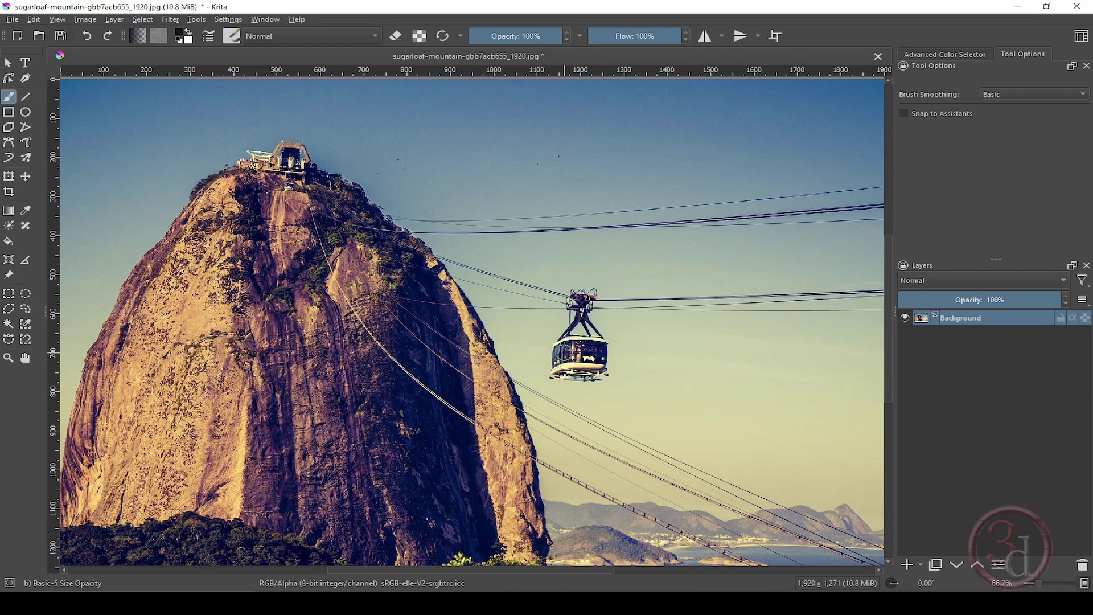
Step: Zoom in and back out so the whole Sugarloaf photo fits the window
{"action": "scroll", "coordinate": [566, 353], "scroll_direction": "up", "scroll_amount": 3}
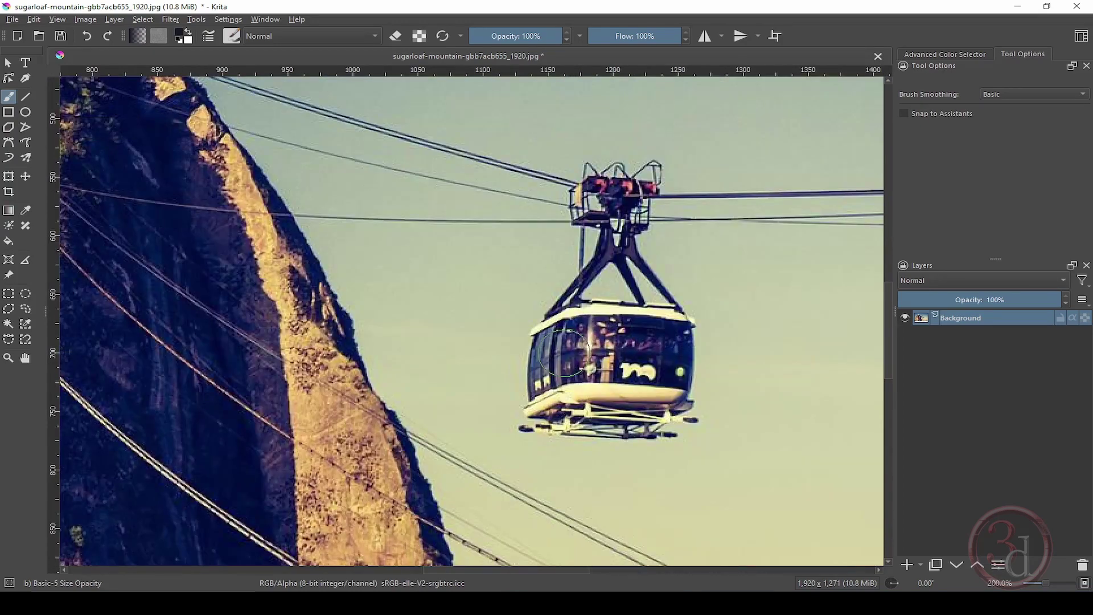
{"action": "scroll", "coordinate": [566, 353], "scroll_direction": "down", "scroll_amount": 4}
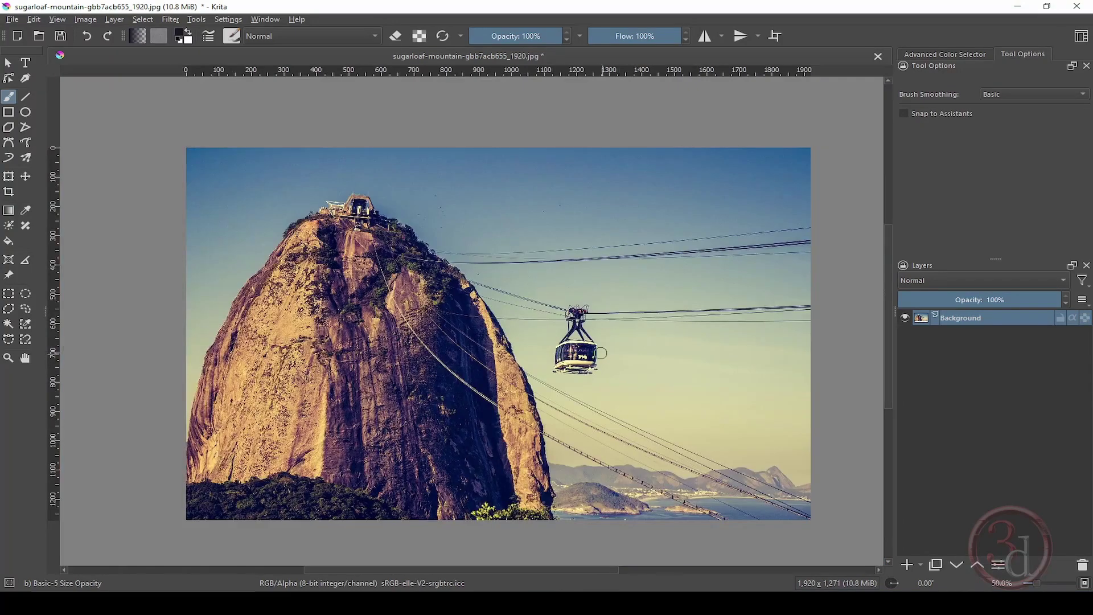
{"action": "scroll", "coordinate": [604, 353], "scroll_direction": "up", "scroll_amount": 2}
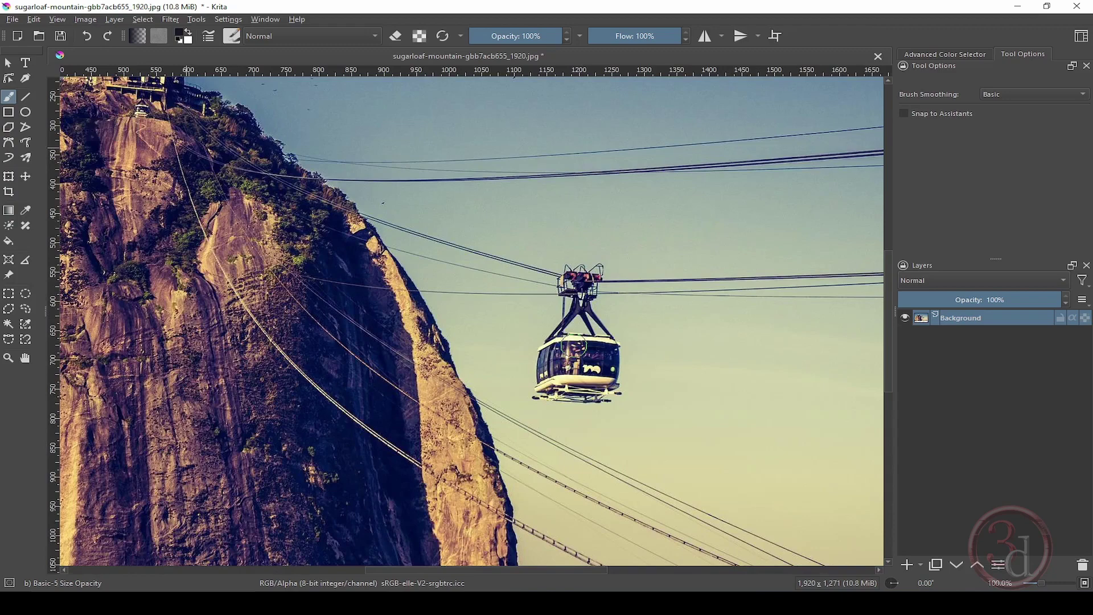
{"action": "scroll", "coordinate": [574, 346], "scroll_direction": "down", "scroll_amount": 2}
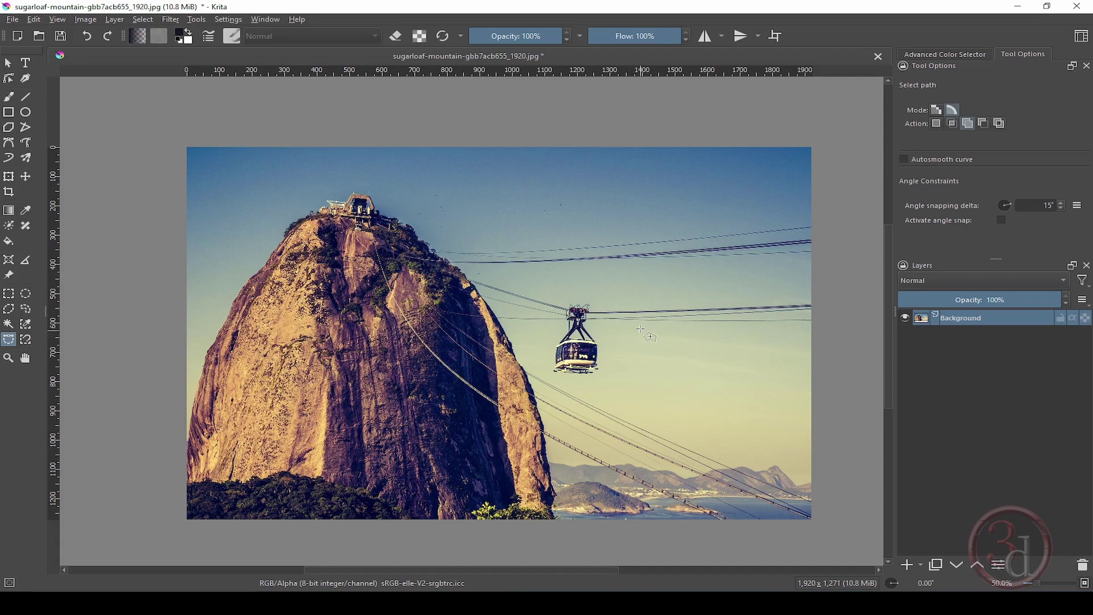
{"action": "scroll", "coordinate": [642, 331], "scroll_direction": "up", "scroll_amount": 3}
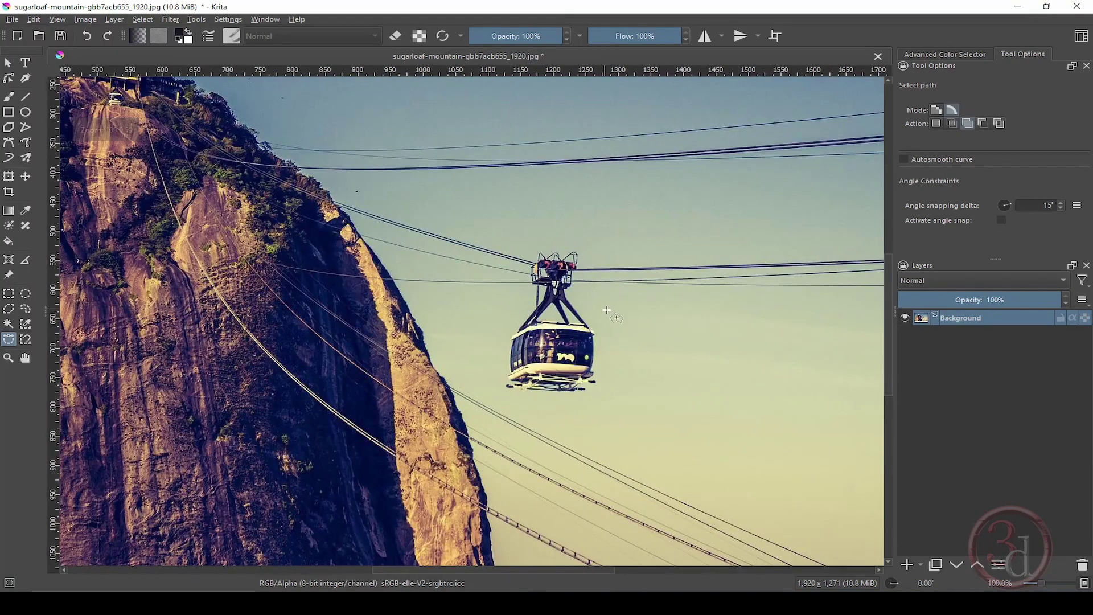
{"action": "left_click", "coordinate": [625, 328]}
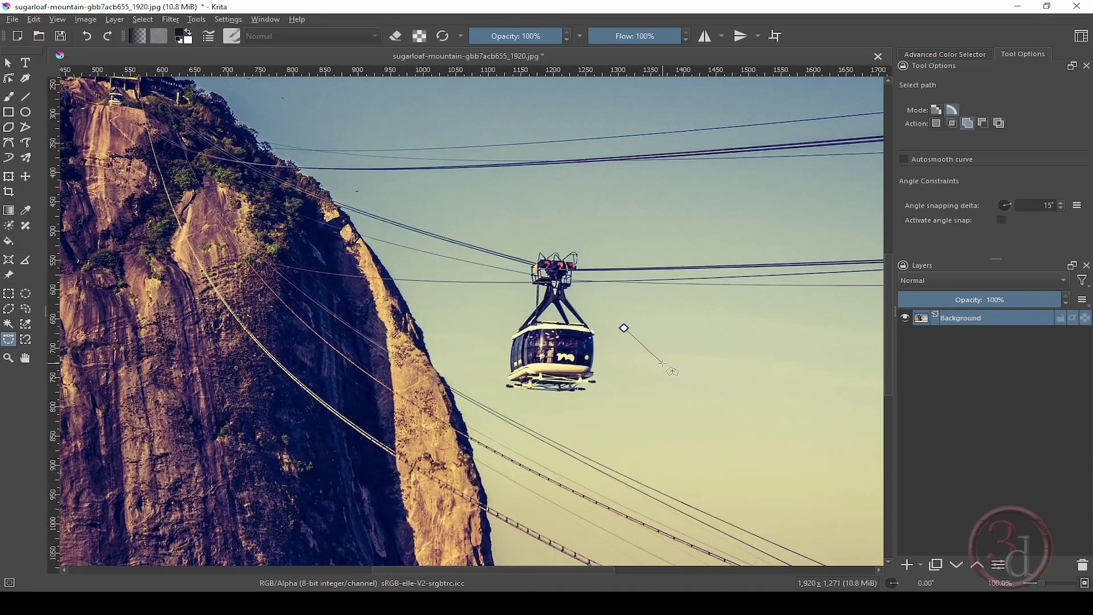
{"action": "left_click", "coordinate": [662, 363]}
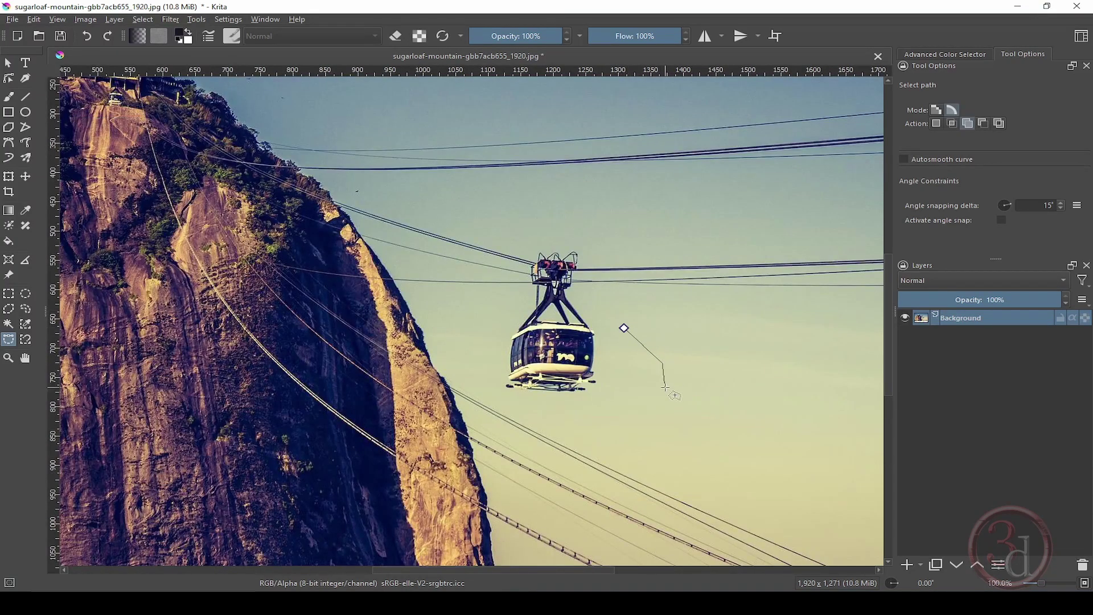
{"action": "left_click", "coordinate": [684, 446]}
{"action": "key", "text": "BackSpace"}
{"action": "left_click", "coordinate": [717, 352]}
{"action": "left_click", "coordinate": [788, 370]}
{"action": "left_click", "coordinate": [795, 440]}
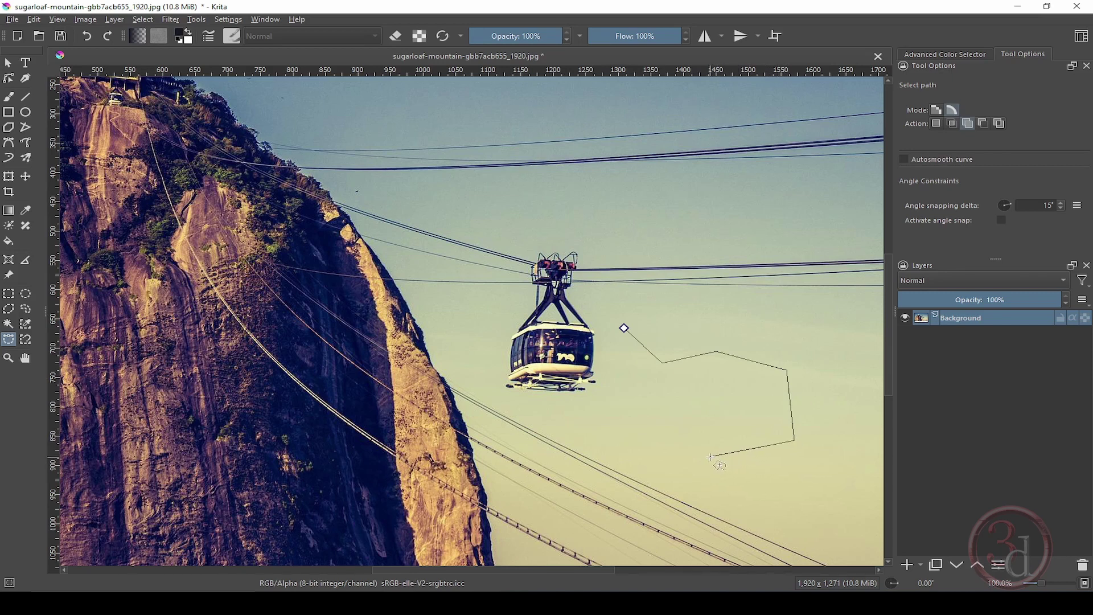
{"action": "key", "text": "BackSpace"}
{"action": "key", "text": "BackSpace"}
{"action": "key", "text": "BackSpace"}
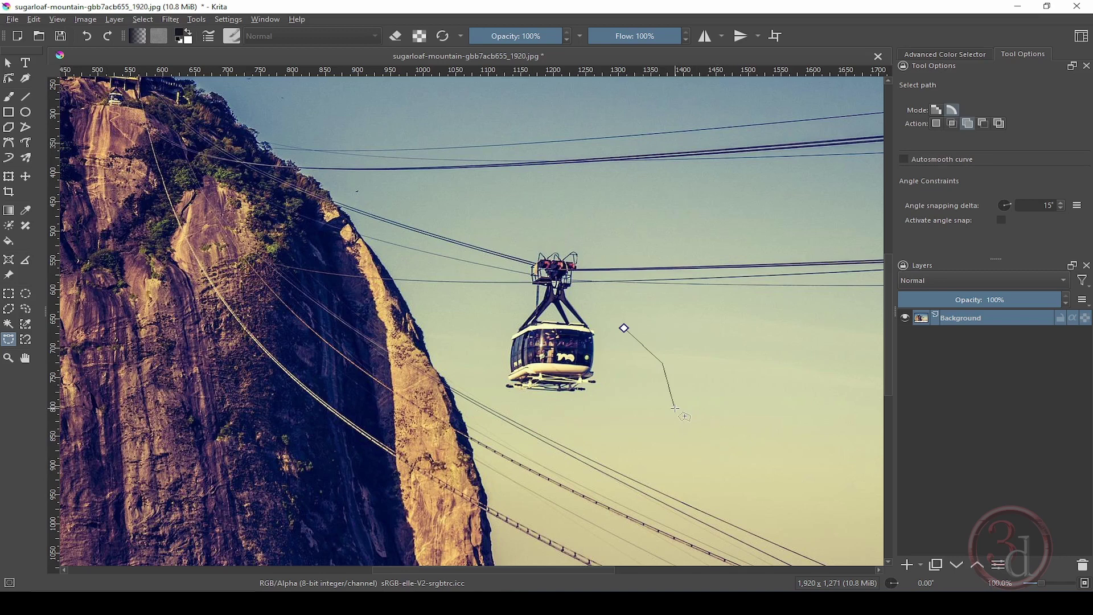
{"action": "key", "text": "Escape"}
{"action": "scroll", "coordinate": [740, 219], "scroll_direction": "down", "scroll_amount": 2}
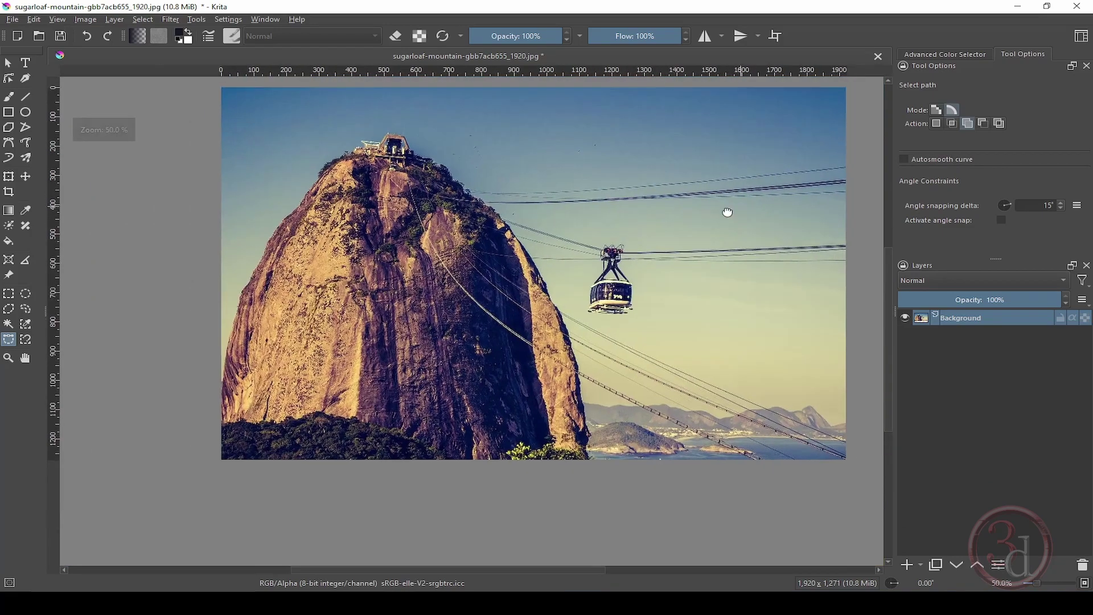
{"action": "left_click_drag", "start_coordinate": [727, 211], "coordinate": [610, 245]}
{"action": "scroll", "coordinate": [684, 251], "scroll_direction": "up", "scroll_amount": 1}
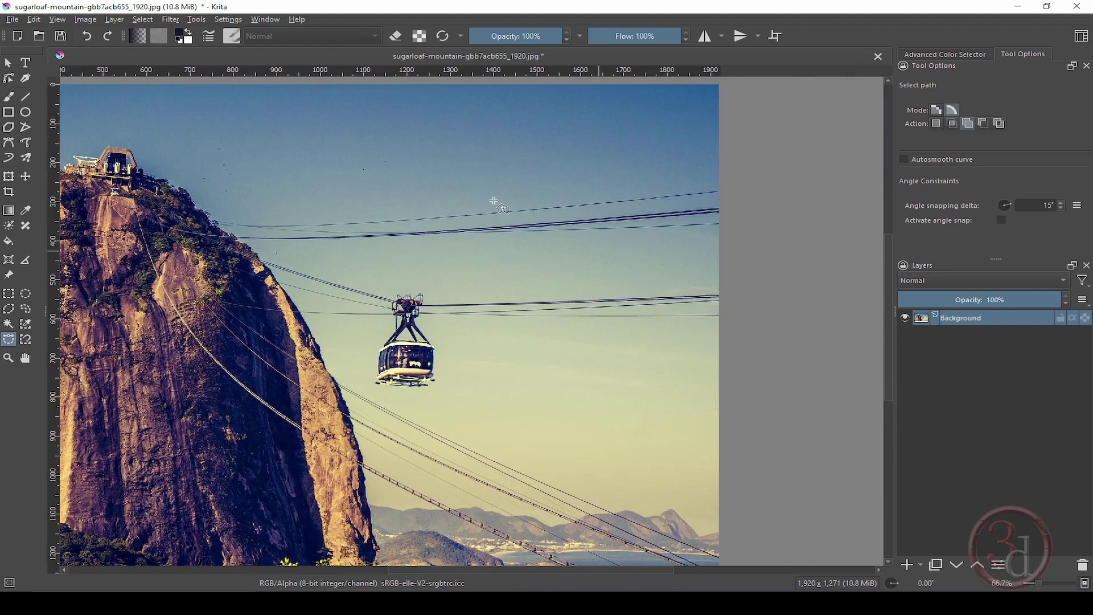
{"action": "left_click", "coordinate": [59, 22]}
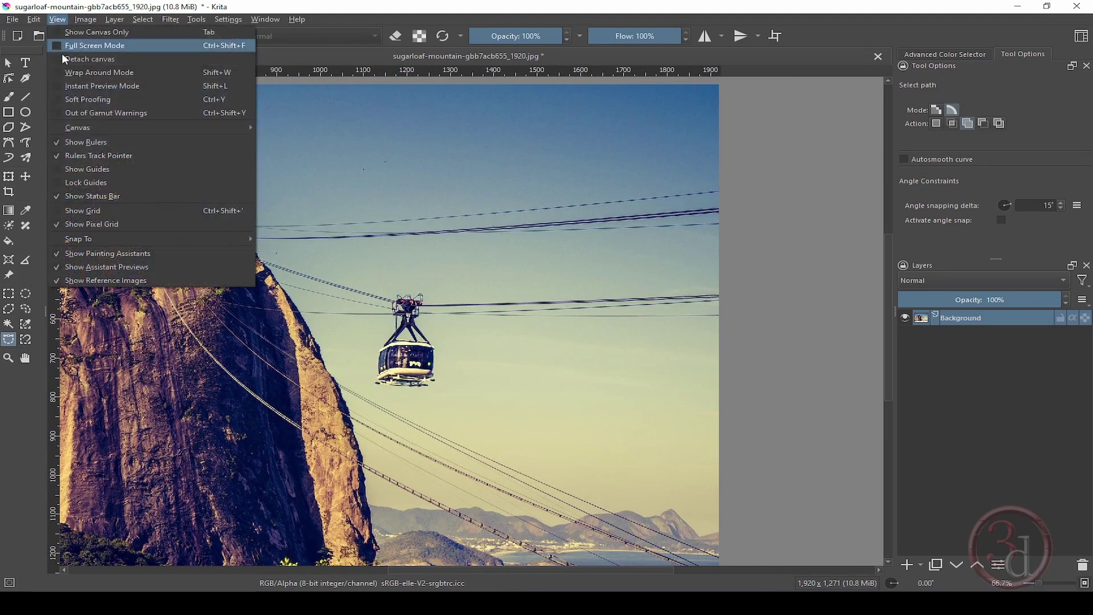
{"action": "left_click", "coordinate": [91, 73]}
{"action": "scroll", "coordinate": [576, 212], "scroll_direction": "down", "scroll_amount": 1}
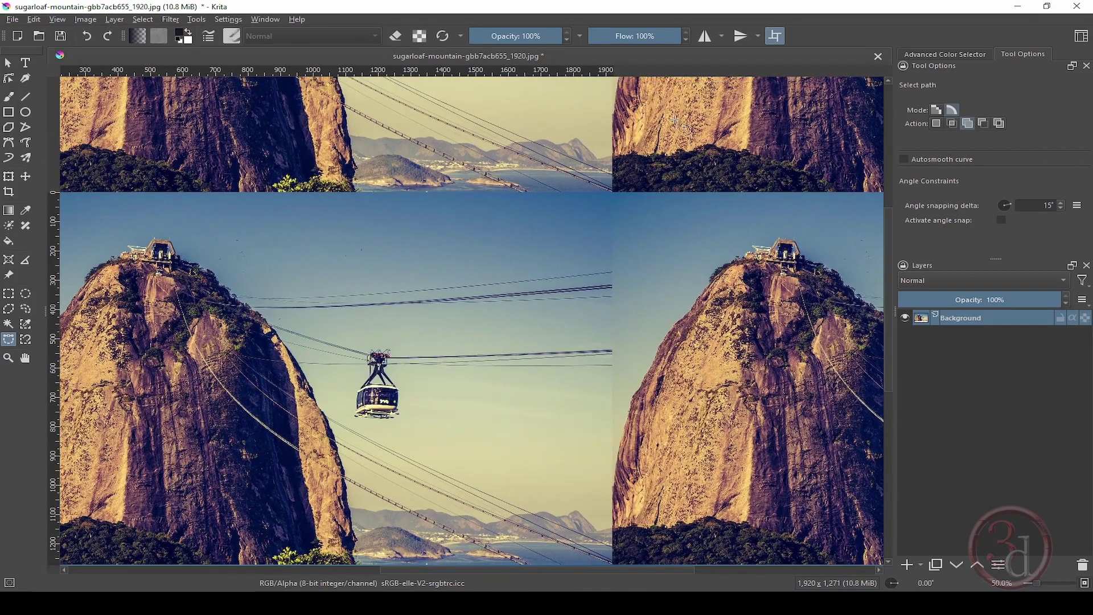
{"action": "scroll", "coordinate": [641, 238], "scroll_direction": "up", "scroll_amount": 2}
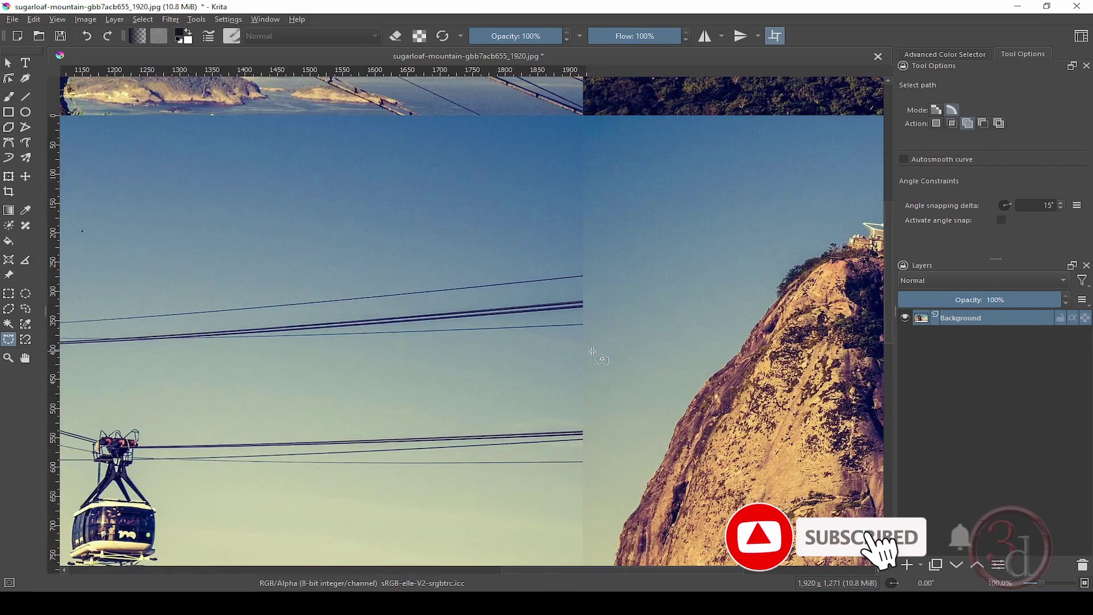
{"action": "scroll", "coordinate": [655, 342], "scroll_direction": "down", "scroll_amount": 1}
{"action": "scroll", "coordinate": [655, 343], "scroll_direction": "down", "scroll_amount": 2}
{"action": "left_click_drag", "start_coordinate": [575, 311], "coordinate": [603, 292]}
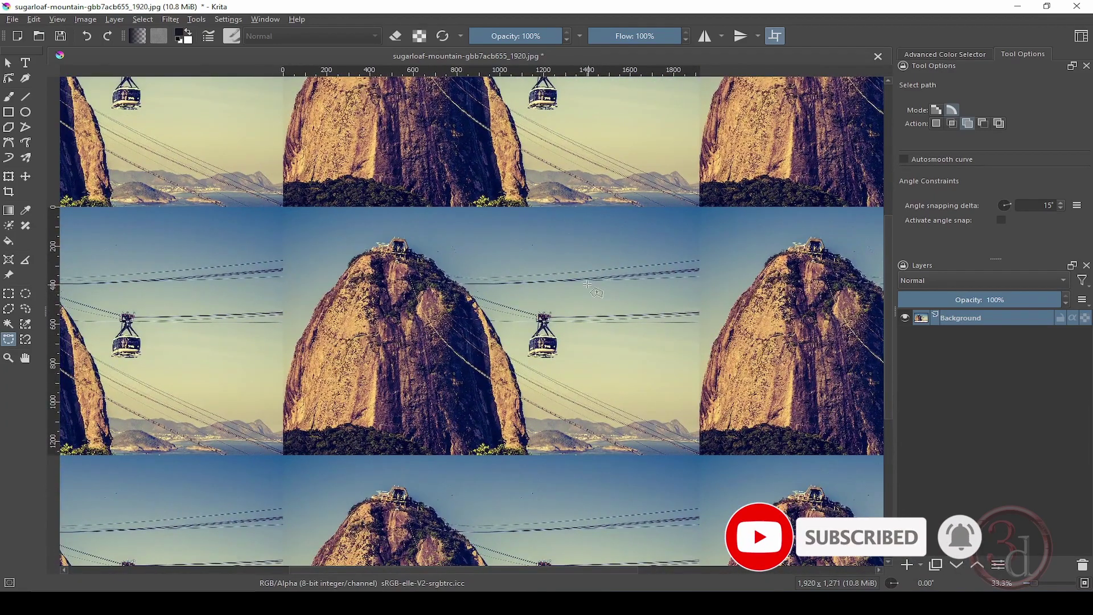
{"action": "key", "text": "w"}
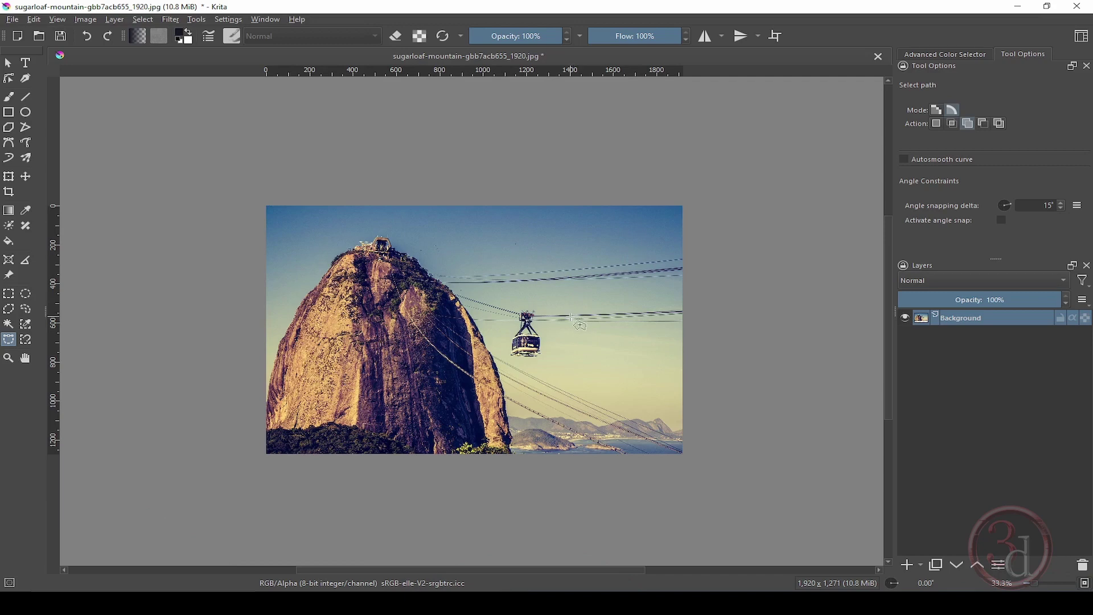
Step: Zoom the canvas and nudge the Sugarloaf photo slightly to the right
{"action": "scroll", "coordinate": [574, 316], "scroll_direction": "up", "scroll_amount": 1}
{"action": "left_click_drag", "start_coordinate": [582, 319], "coordinate": [598, 318]}
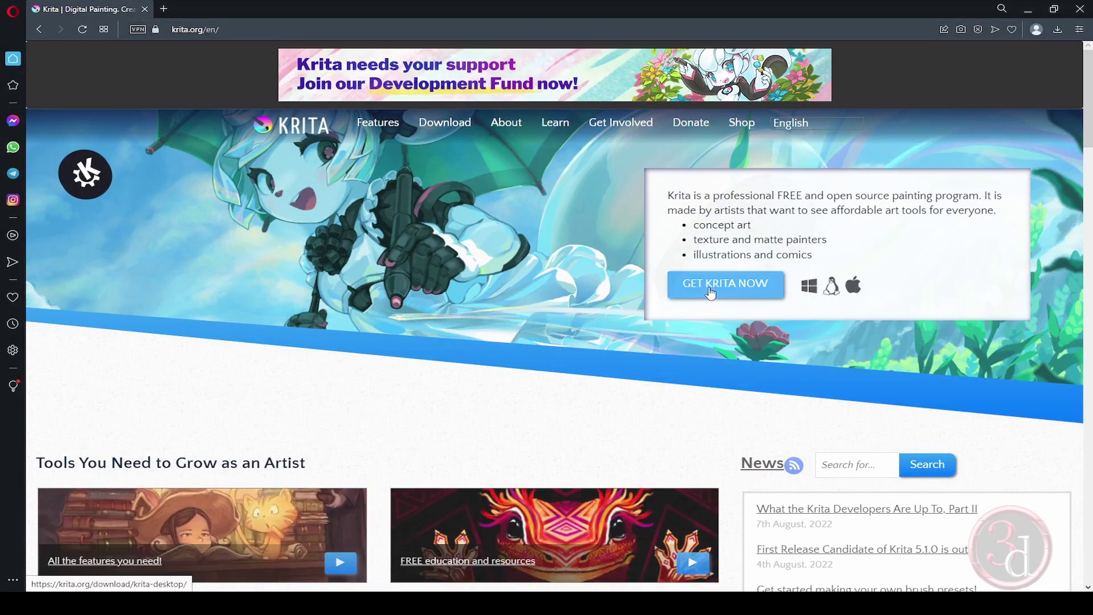
Step: Go to the Krita 5.0.6 download page with the GET KRITA NOW button
{"action": "left_click", "coordinate": [740, 293]}
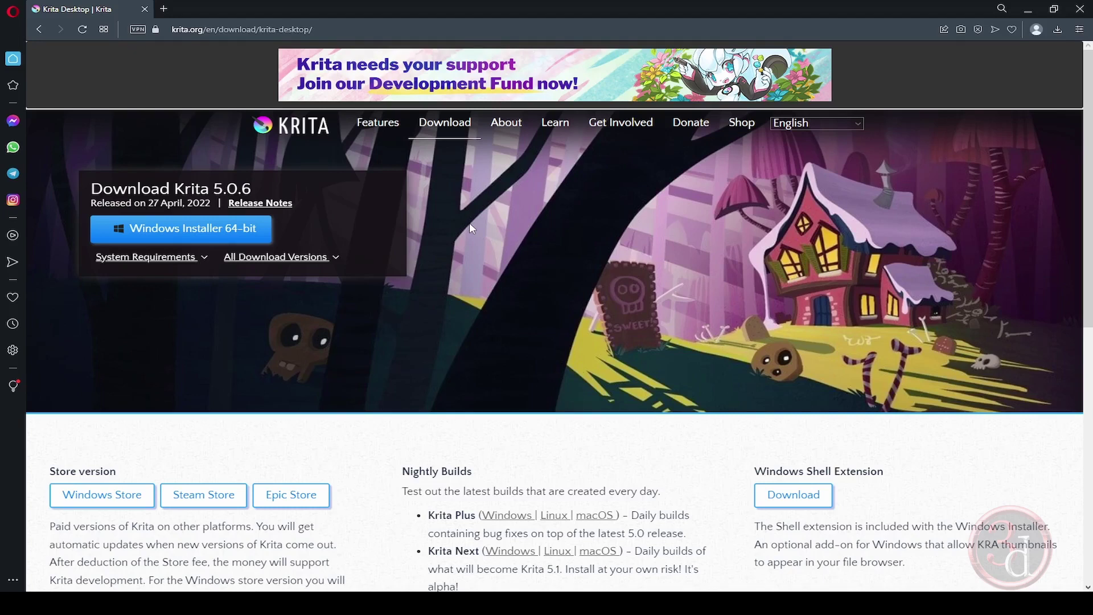
{"action": "scroll", "coordinate": [627, 322], "scroll_direction": "down", "scroll_amount": 5}
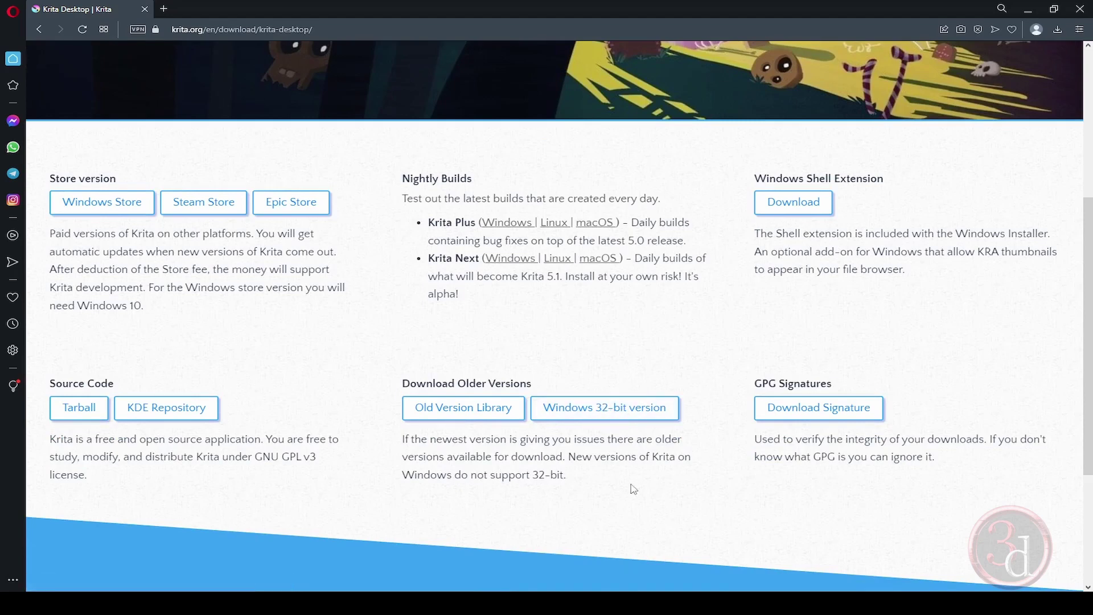
{"action": "scroll", "coordinate": [634, 489], "scroll_direction": "up", "scroll_amount": 5}
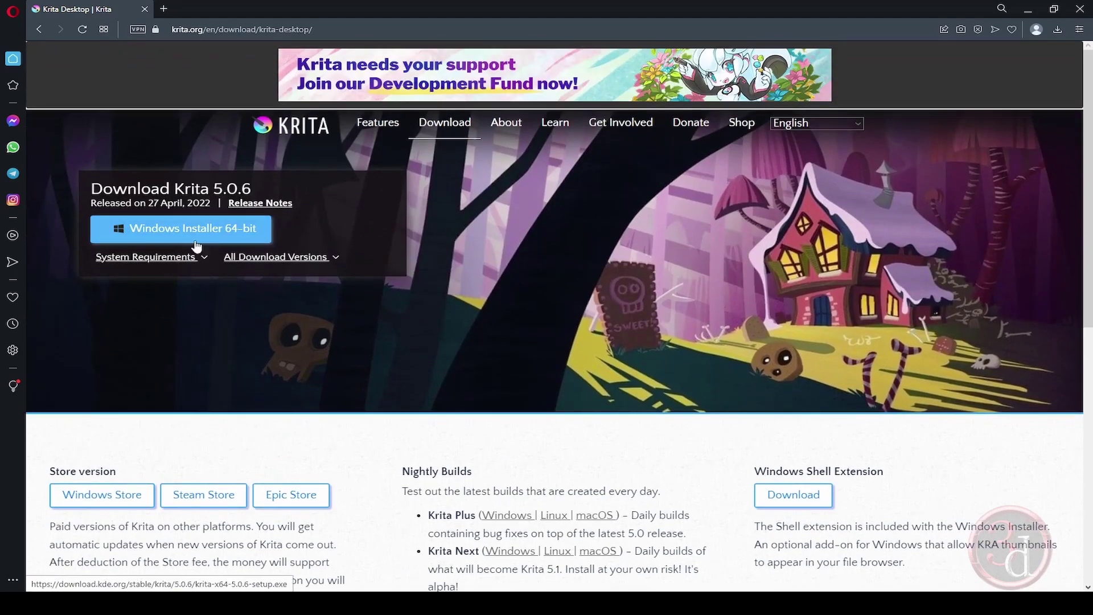